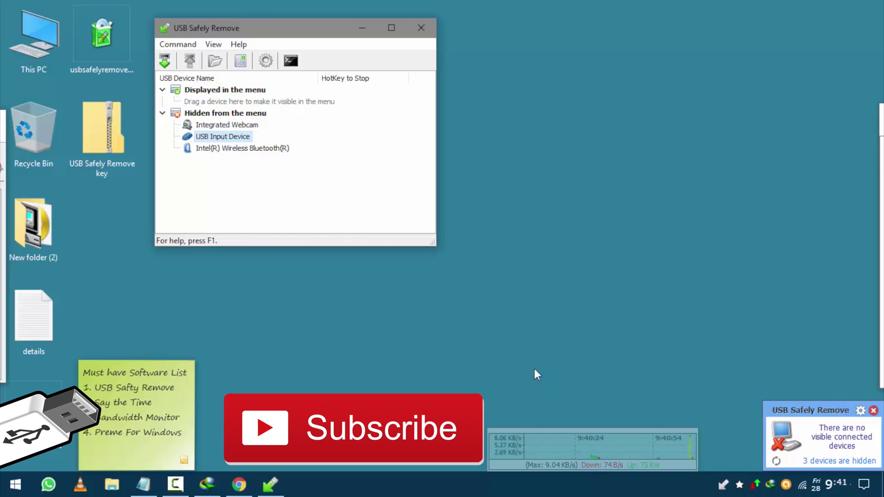
# Stop the USB Input Device and return it back, agreeing to restart the other device on the hub
pyautogui.click(211, 129)
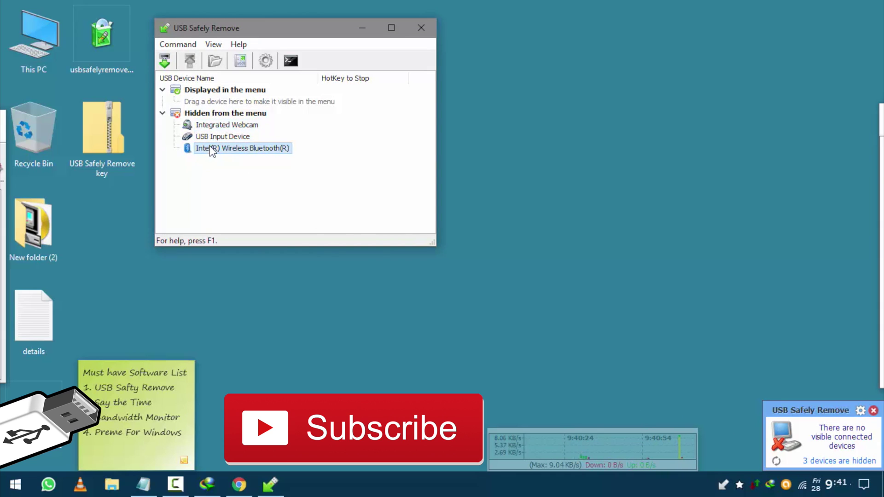
pyautogui.rightClick(228, 136)
pyautogui.click(245, 145)
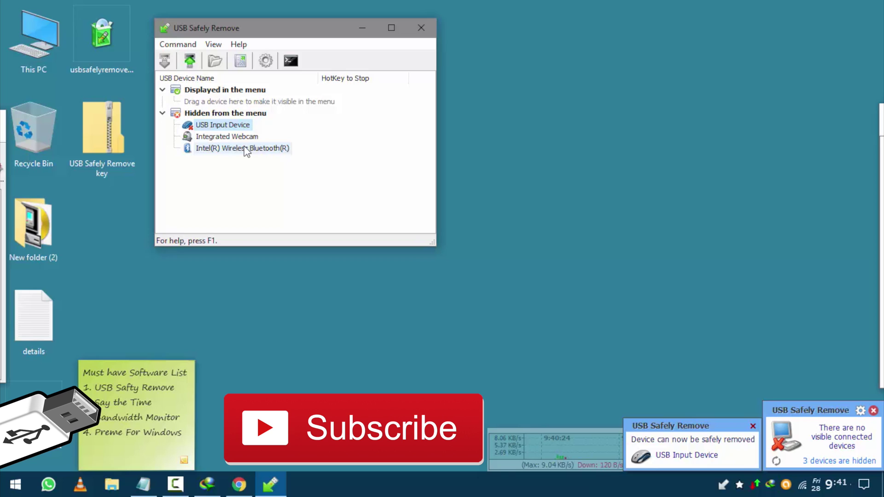
pyautogui.click(190, 61)
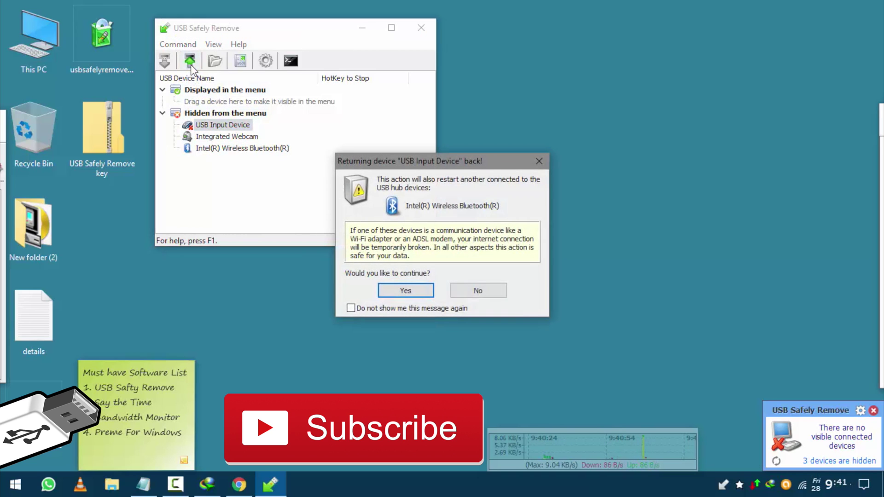
pyautogui.click(411, 290)
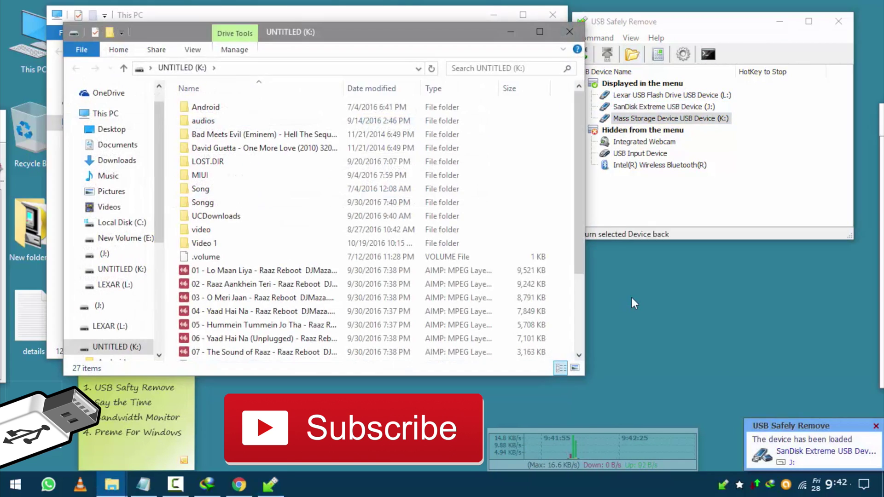
# Rename the LEXAR (L:) drive as JHBXD in This PC
pyautogui.click(350, 267)
pyautogui.click(258, 194)
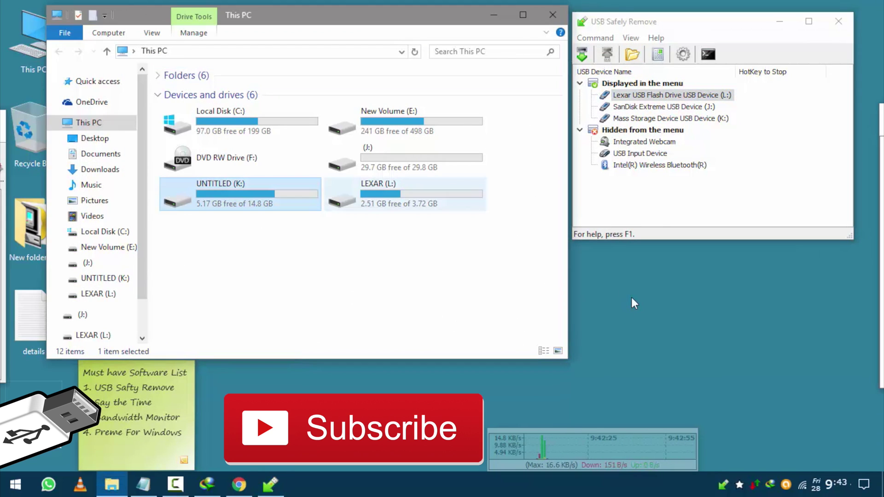
pyautogui.click(372, 191)
pyautogui.press('F2')
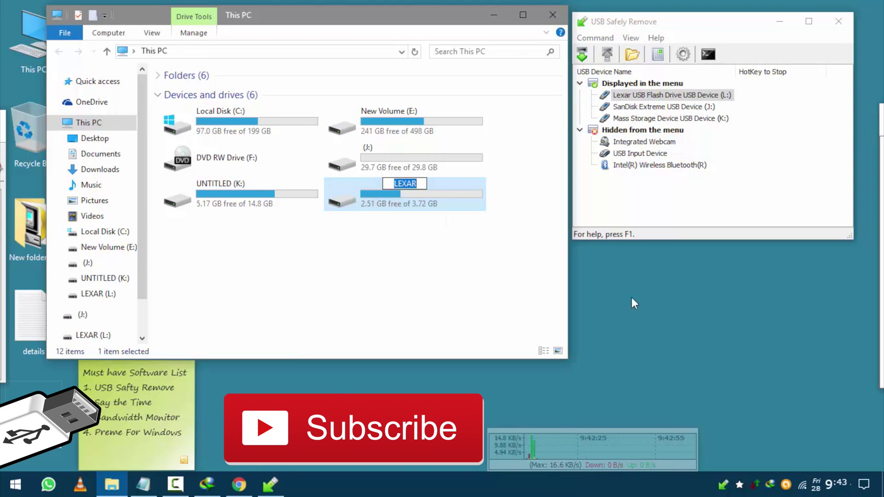
pyautogui.press('Return')
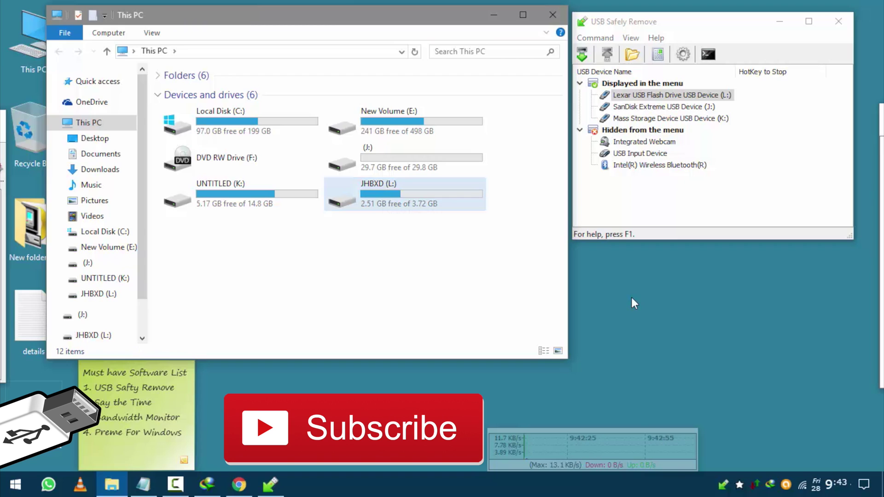
# Show the Send to destinations for the details file on the desktop
pyautogui.press('Up')
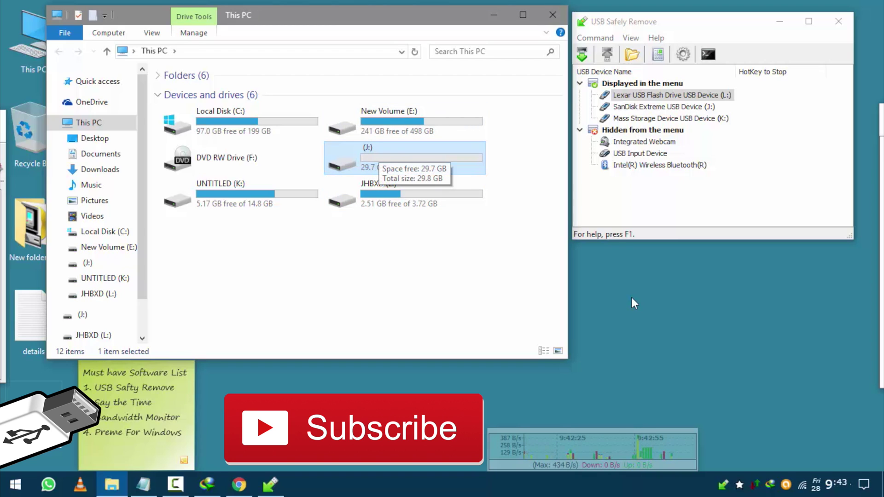
pyautogui.rightClick(27, 323)
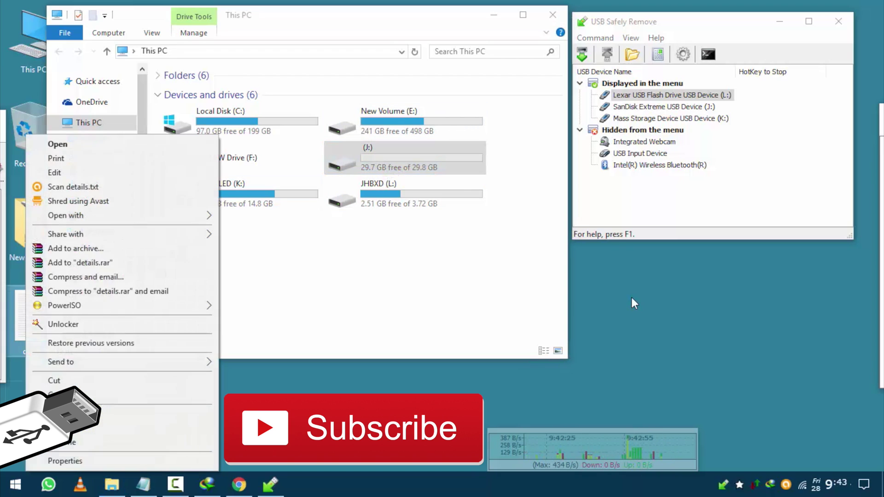
pyautogui.moveTo(120, 362)
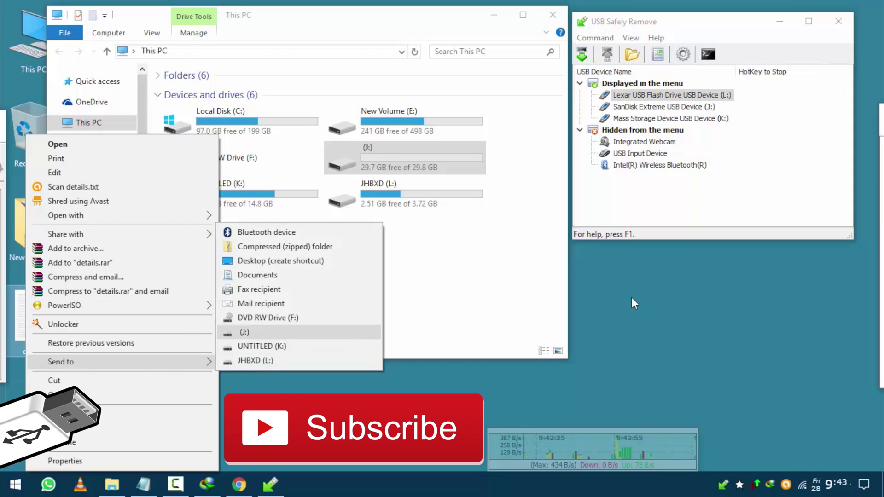
# Give the L: drive and the unnamed J: drive the same label, ABC
pyautogui.click(406, 194)
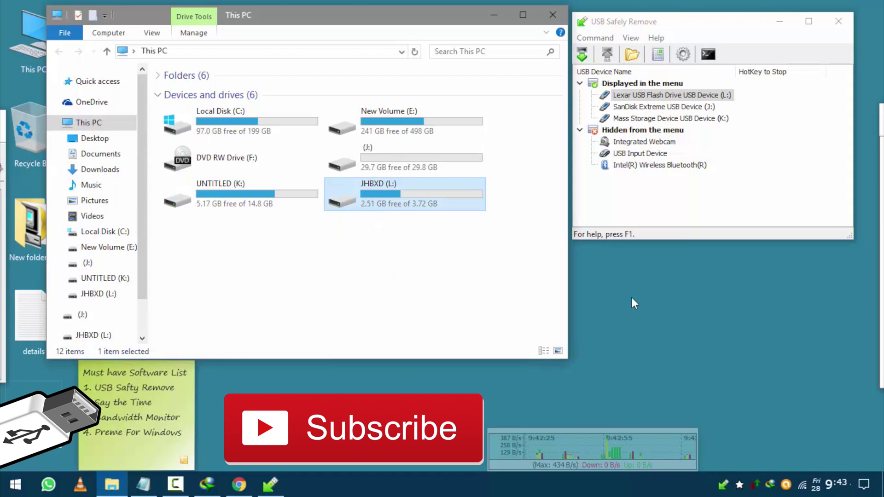
pyautogui.write('ABC')
pyautogui.press('Return')
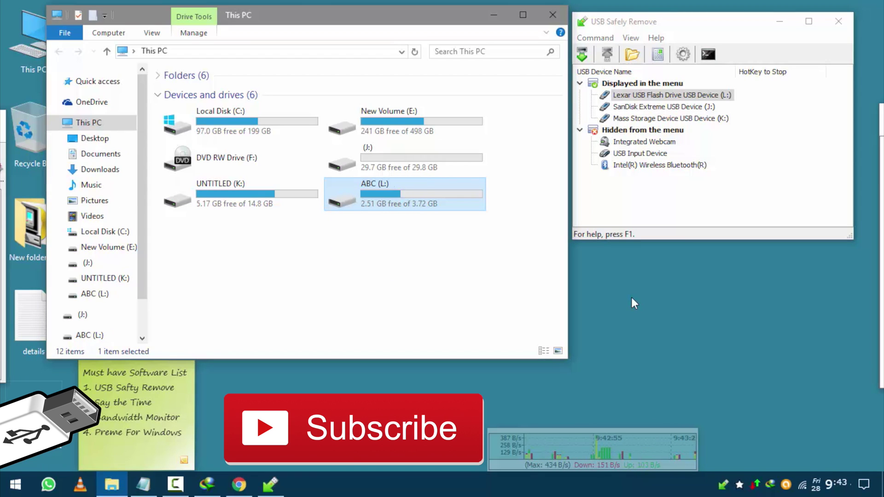
pyautogui.press('Up')
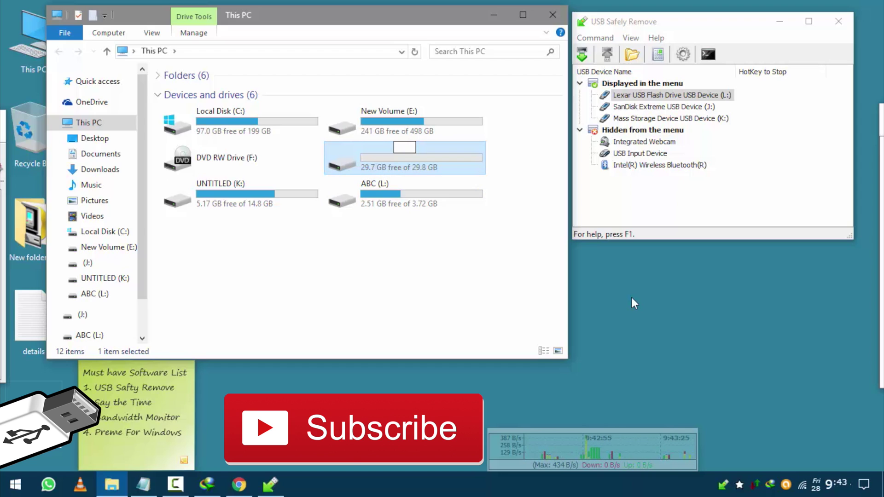
# Compare the J:, K: and L: drives among the Send to destinations of the details file
pyautogui.rightClick(33, 320)
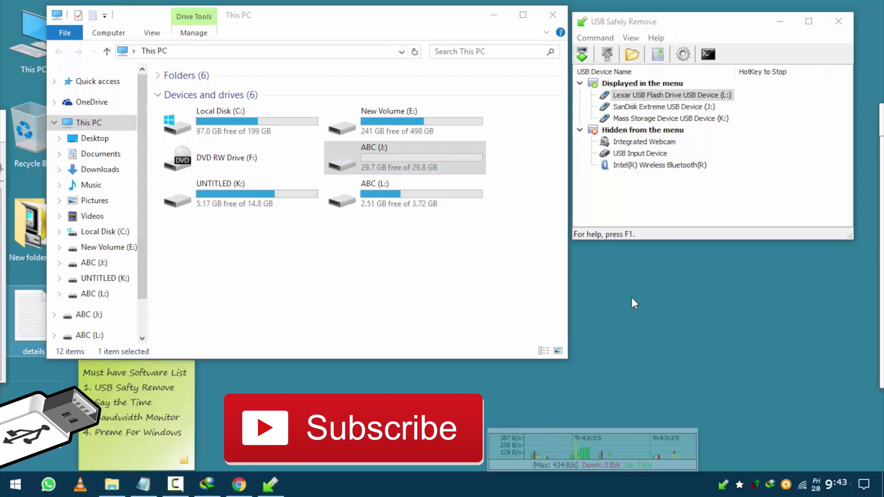
pyautogui.press('Right')
pyautogui.press('Up')
pyautogui.press('Up')
pyautogui.press('Up')
pyautogui.press('Down')
pyautogui.press('Down')
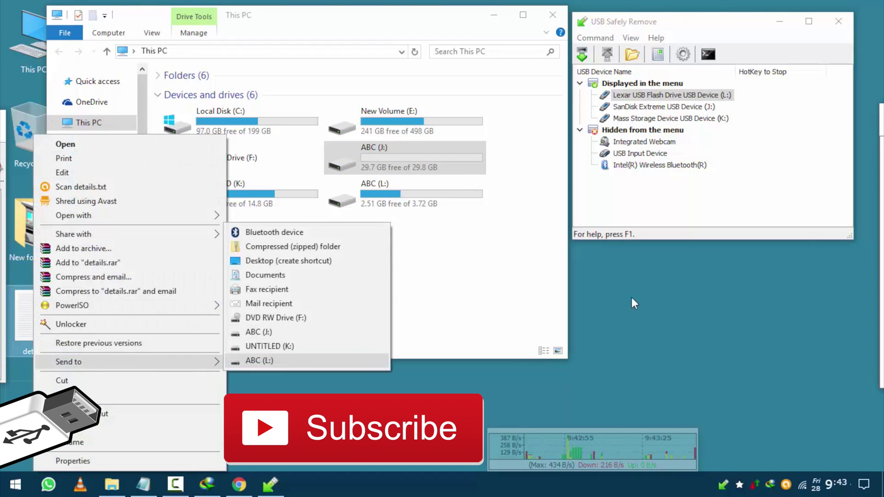
pyautogui.press('Up')
pyautogui.press('Up')
pyautogui.press('Up')
pyautogui.press('Down')
pyautogui.press('Down')
pyautogui.press('Down')
pyautogui.press('Up')
pyautogui.press('Up')
pyautogui.press('Down')
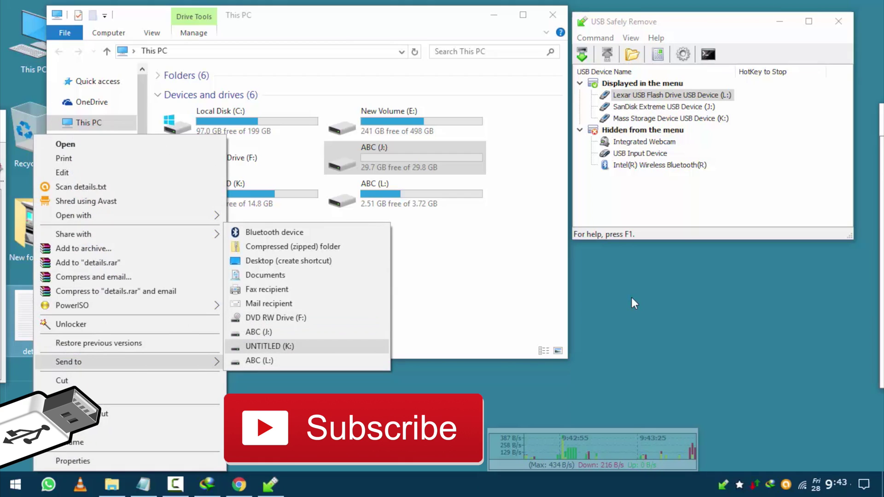
pyautogui.press('Down')
pyautogui.press('Up')
pyautogui.press('Up')
pyautogui.press('Down')
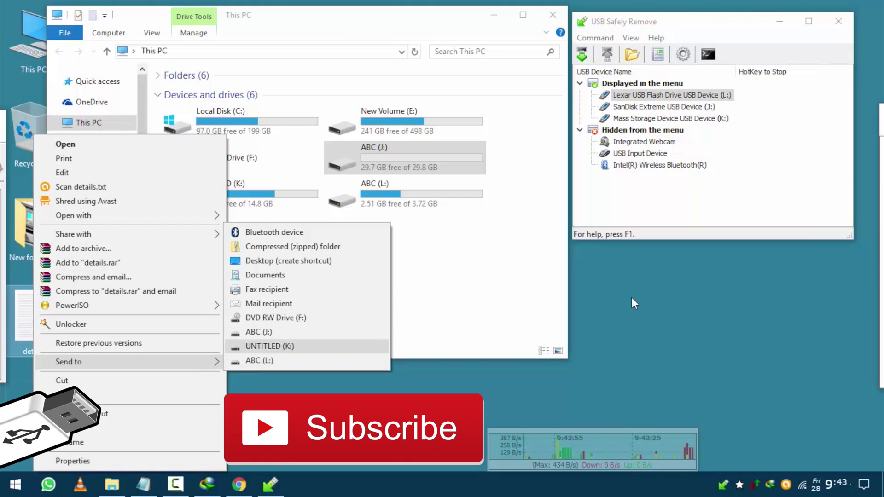
# Bring up the USB Safely Remove device menu to view the connected drives, then close the open menu
pyautogui.press('super+s')
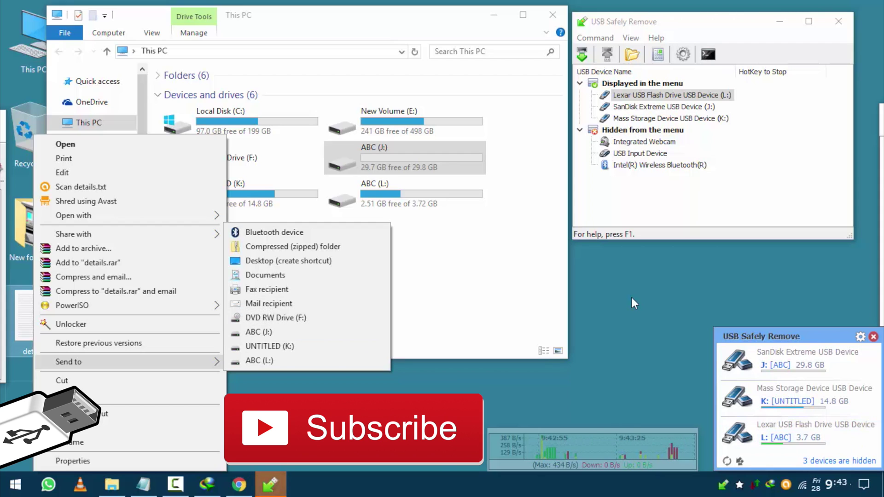
pyautogui.press('Escape')
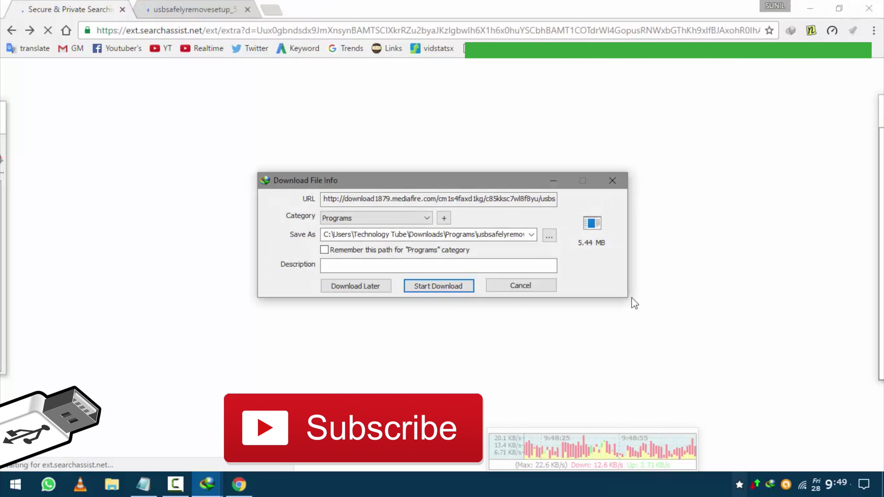
# Download the USB Safely Remove setup file and install the program with desktop and Quick Launch icons
pyautogui.click(442, 287)
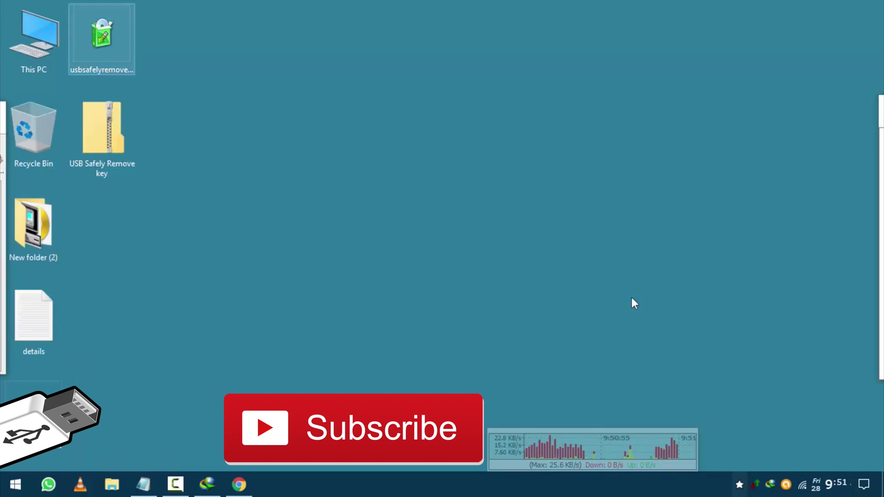
pyautogui.press('Return')
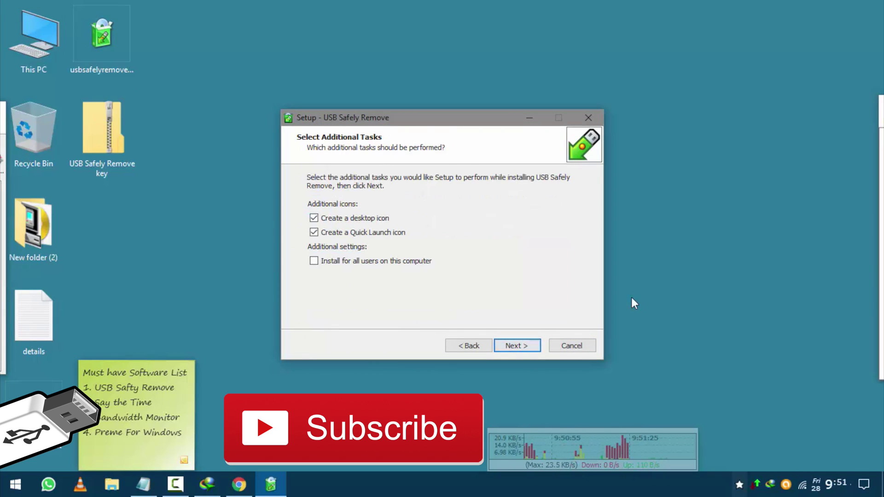
pyautogui.press('Return')
pyautogui.press('Return')
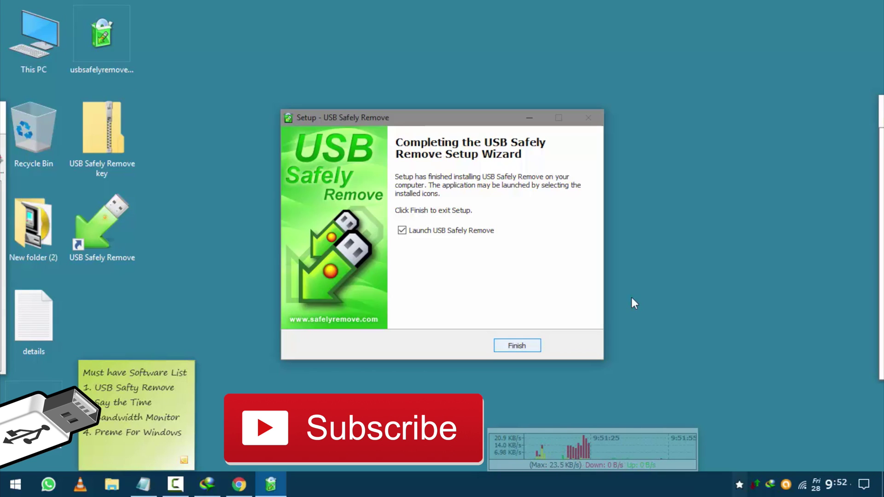
pyautogui.press('Return')
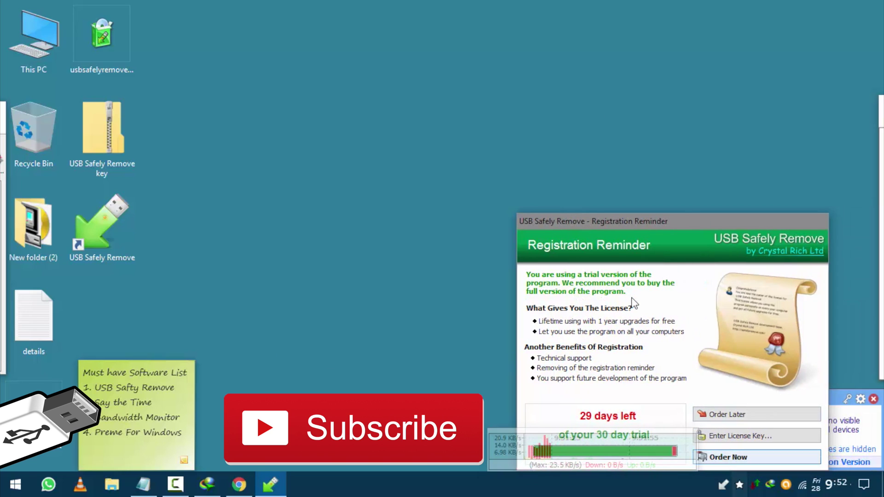
# Dismiss the USB Safely Remove registration reminder
pyautogui.press('Tab')
pyautogui.press('Return')
pyautogui.press('Escape')
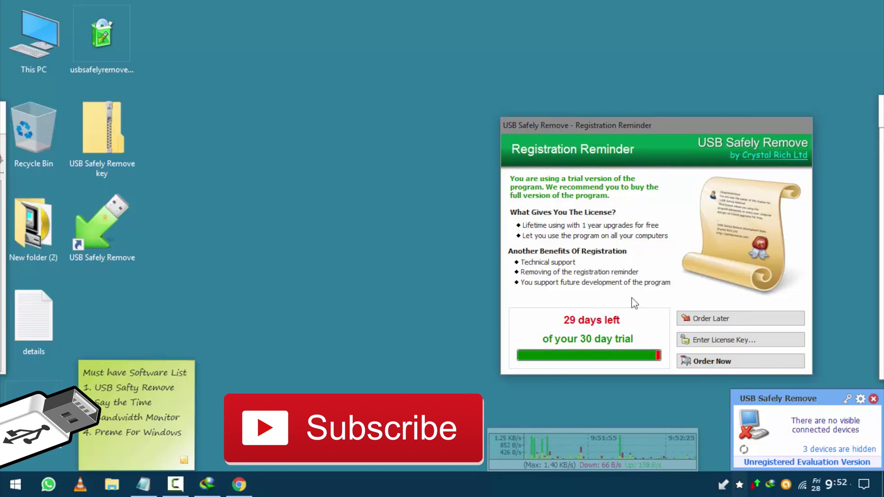
pyautogui.press('Tab')
pyautogui.press('Return')
# Open the downloaded USB Safely Remove key_2.zip archive and run Key open as admin from the Desktop folder
pyautogui.press('Return')
pyautogui.press('Down')
pyautogui.press('Down')
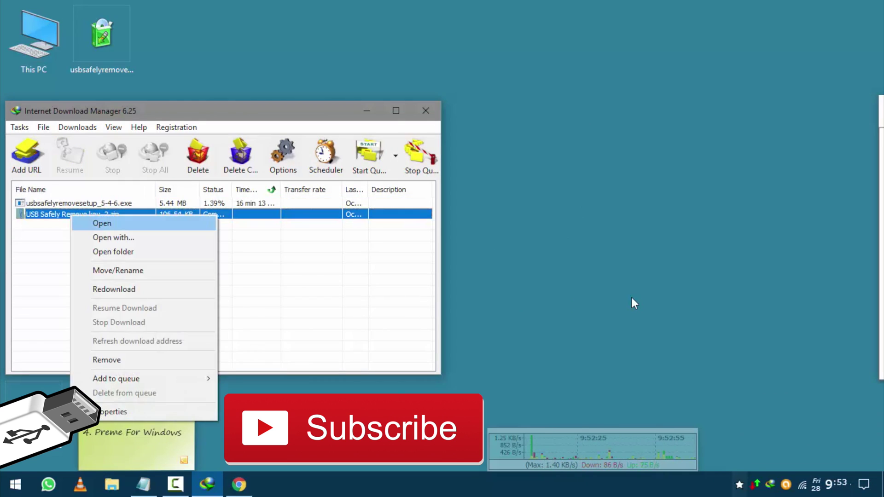
pyautogui.press('Return')
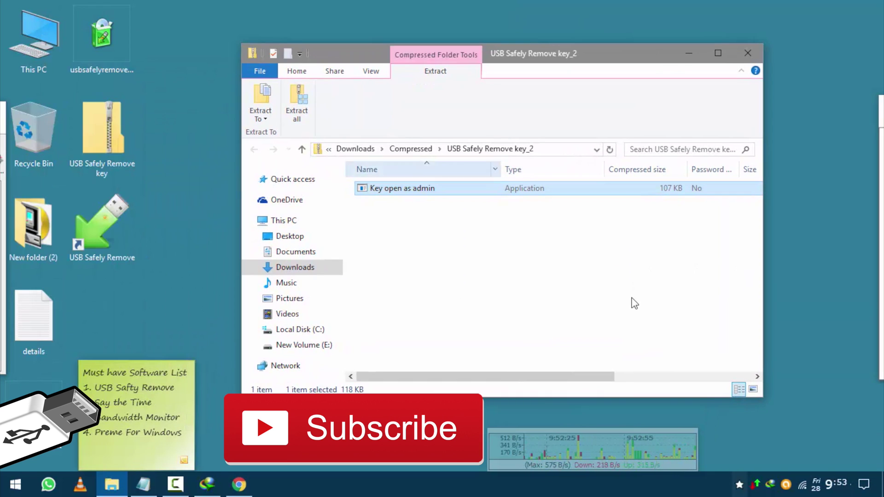
pyautogui.press('Return')
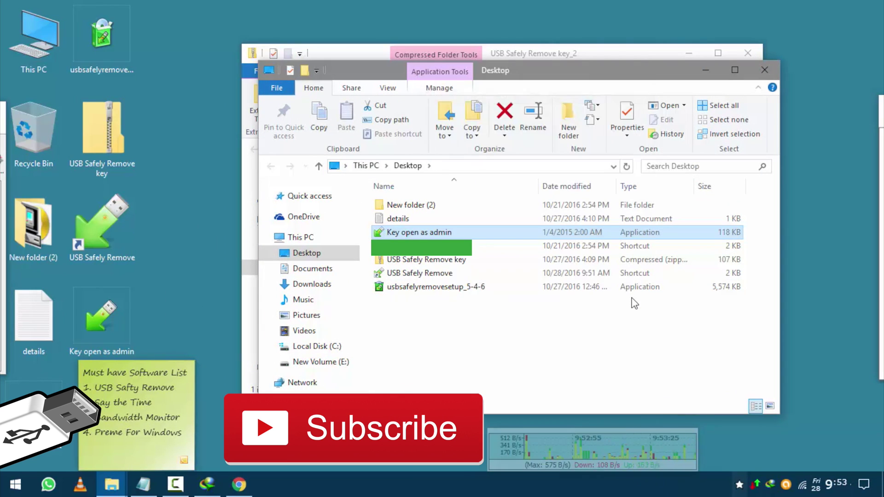
pyautogui.press('Return')
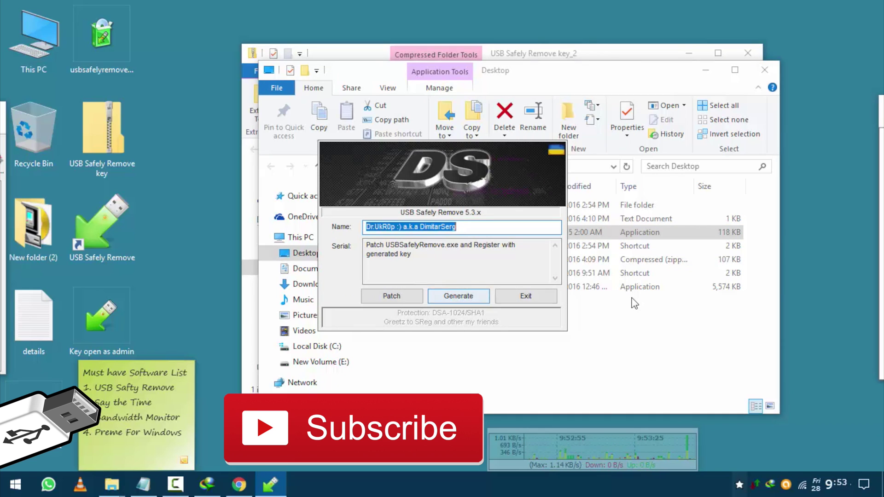
# Generate a serial for the prefilled name and copy the whole serial
pyautogui.click(459, 296)
pyautogui.moveTo(482, 264); pyautogui.dragTo(420, 254)
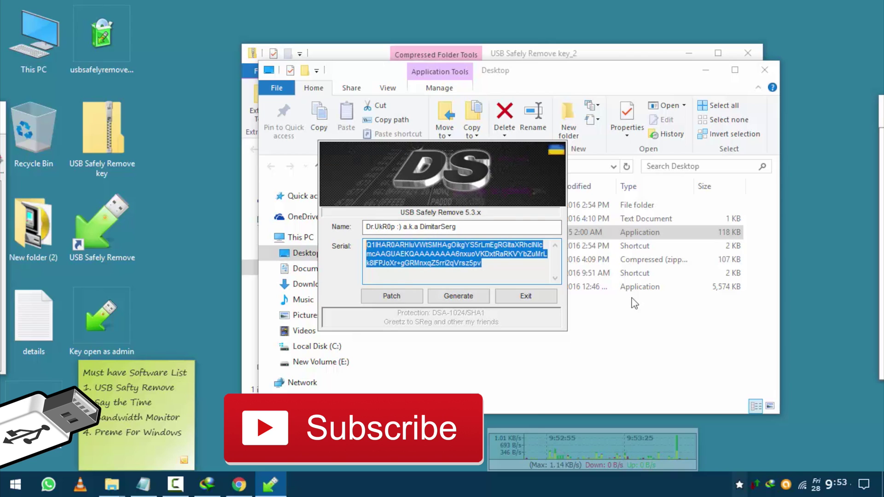
pyautogui.rightClick(389, 254)
pyautogui.click(418, 297)
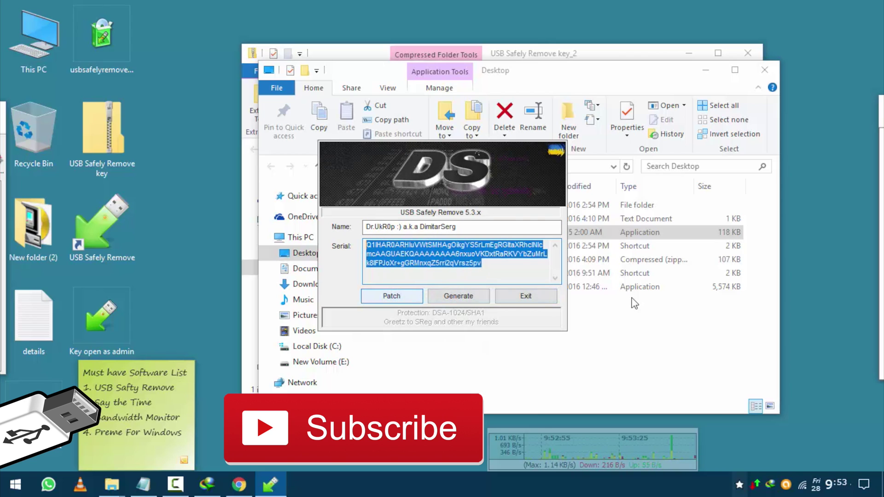
# Patch the USB Safely Remove executable located in the USB Safely Remove folder of Program Files (x86) on drive C
pyautogui.press('Return')
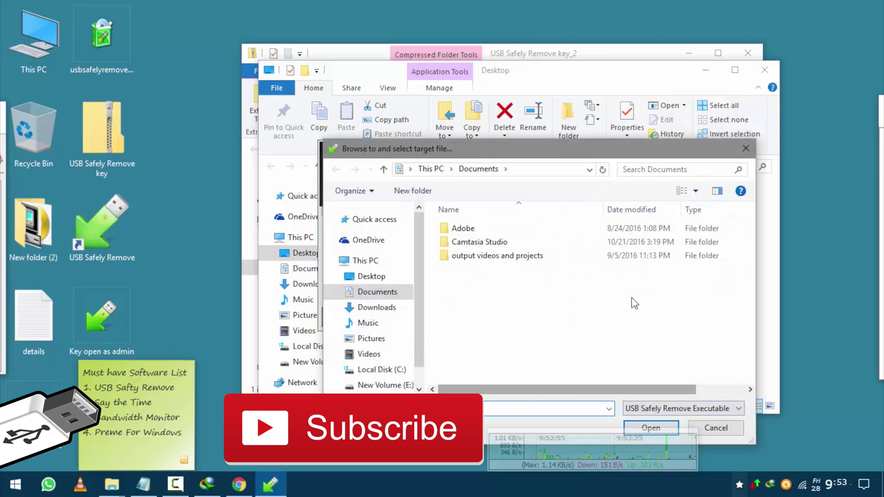
pyautogui.click(382, 370)
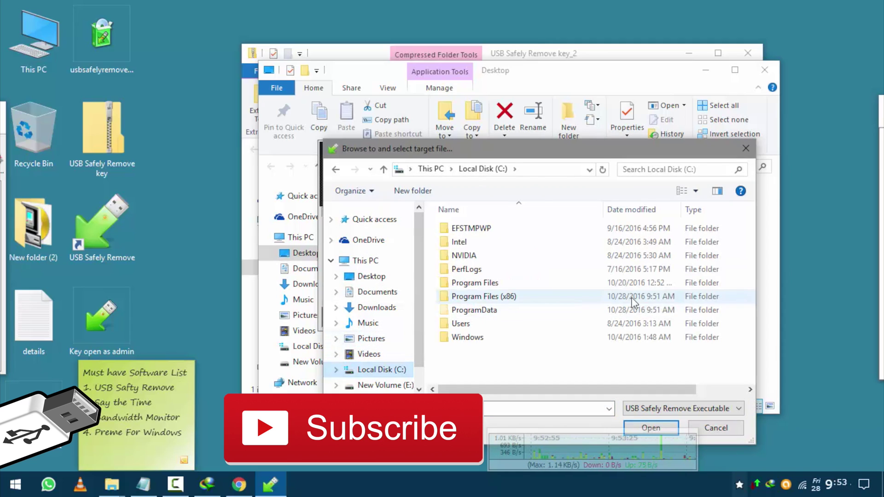
pyautogui.doubleClick(634, 299)
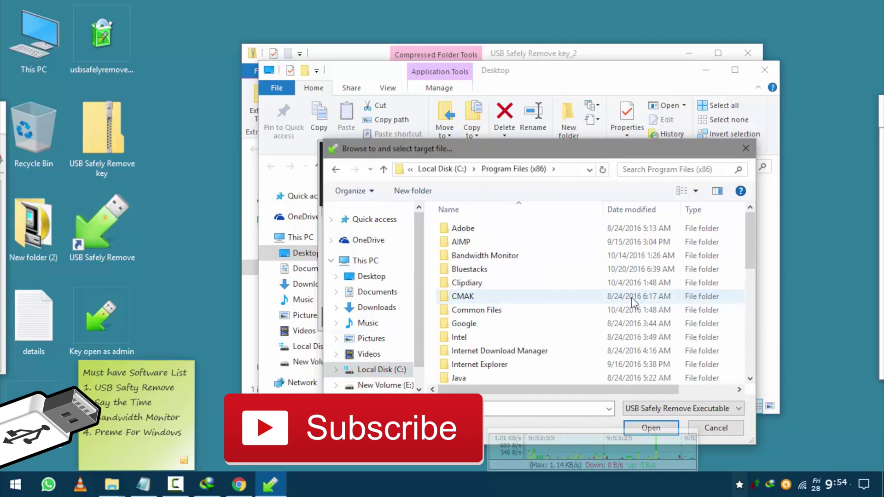
pyautogui.press('u')
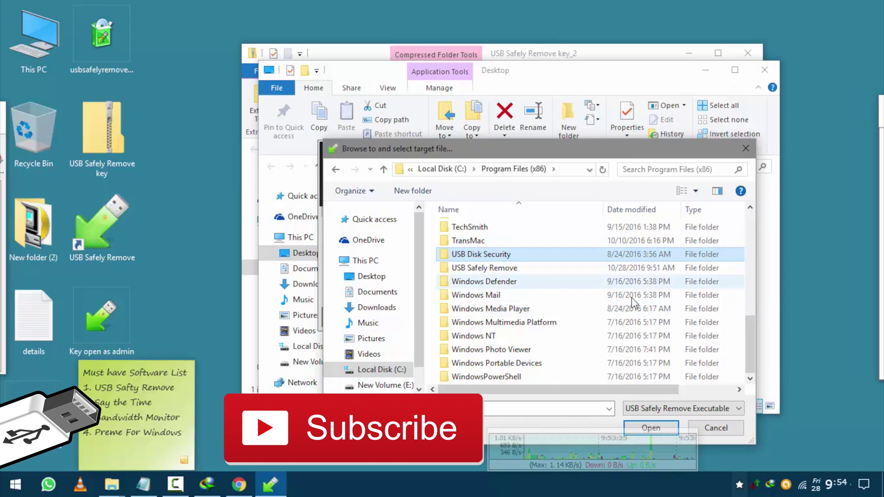
pyautogui.click(632, 268)
pyautogui.press('Return')
pyautogui.press('Return')
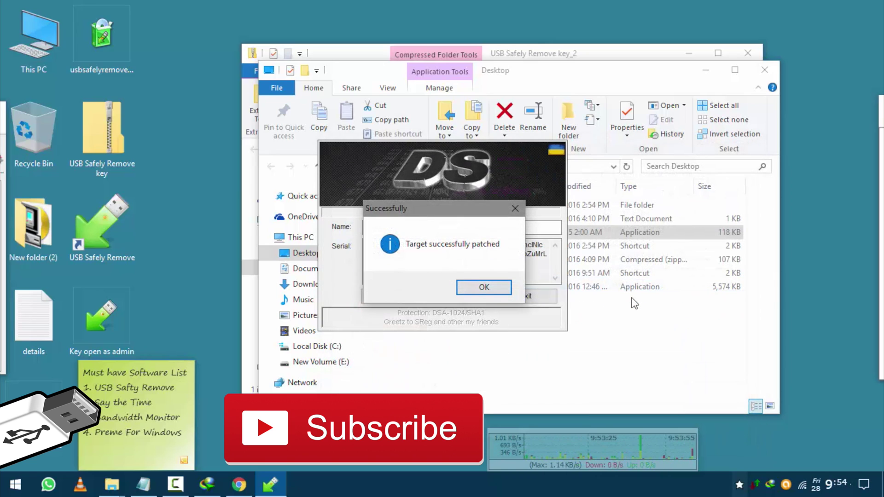
# Close the key generator and delete the Key open as admin application from the Desktop folder
pyautogui.press('Return')
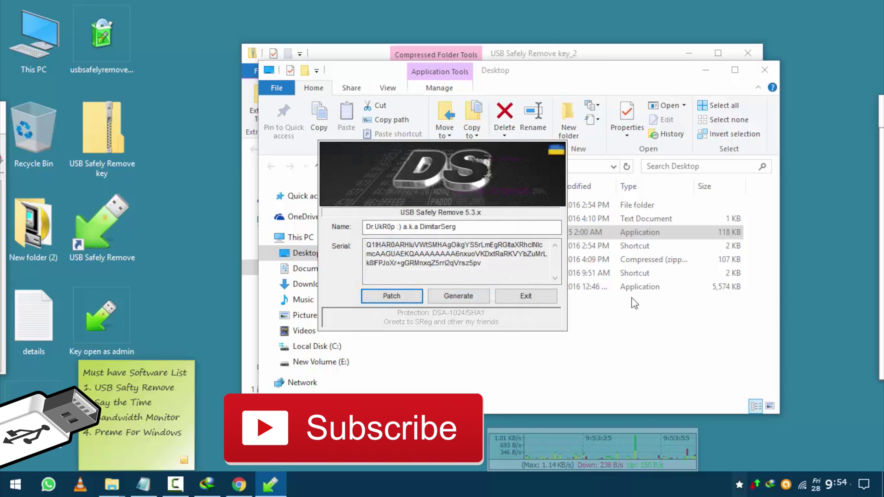
pyautogui.press('Escape')
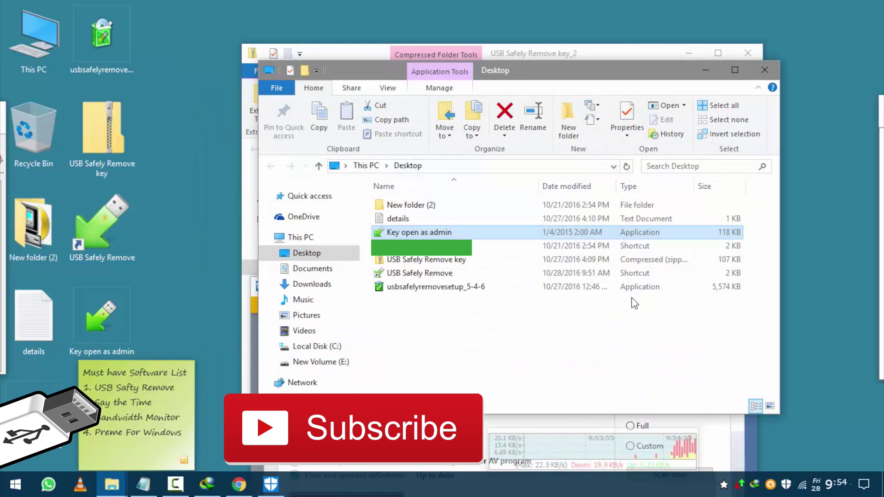
pyautogui.hotkey('shift', 'F10')
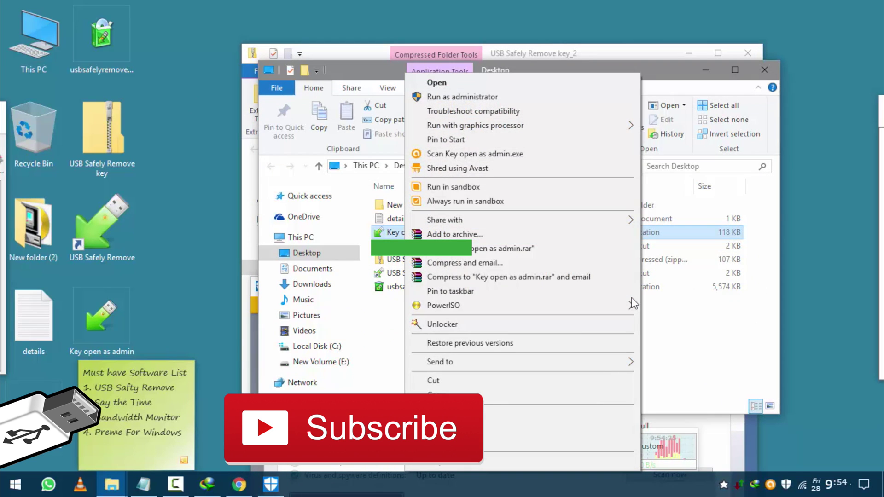
pyautogui.press('Escape')
pyautogui.hotkey('shift', 'F10')
pyautogui.press('Return')
pyautogui.hotkey('shift', 'F10')
pyautogui.press('Return')
pyautogui.press('Delete')
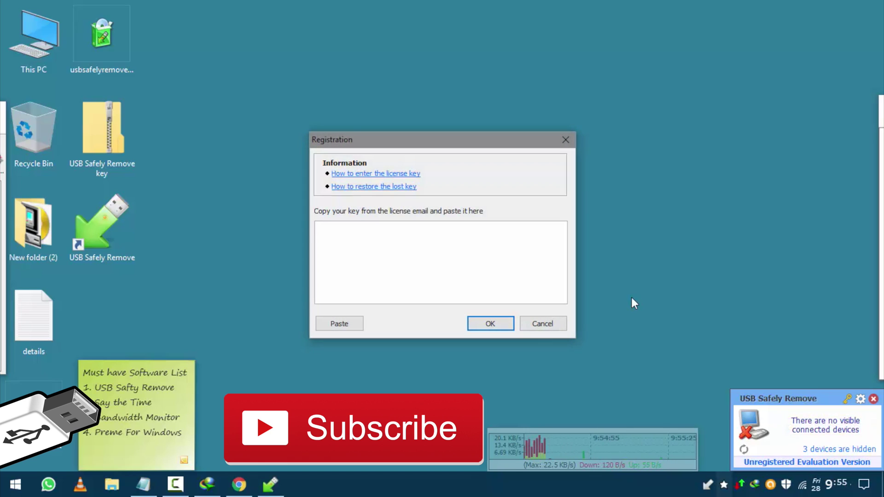
# Paste the generated licence key into the registration form, submit it and dismiss the confirmation
pyautogui.hotkey('ctrl', 'v')
pyautogui.press('Return')
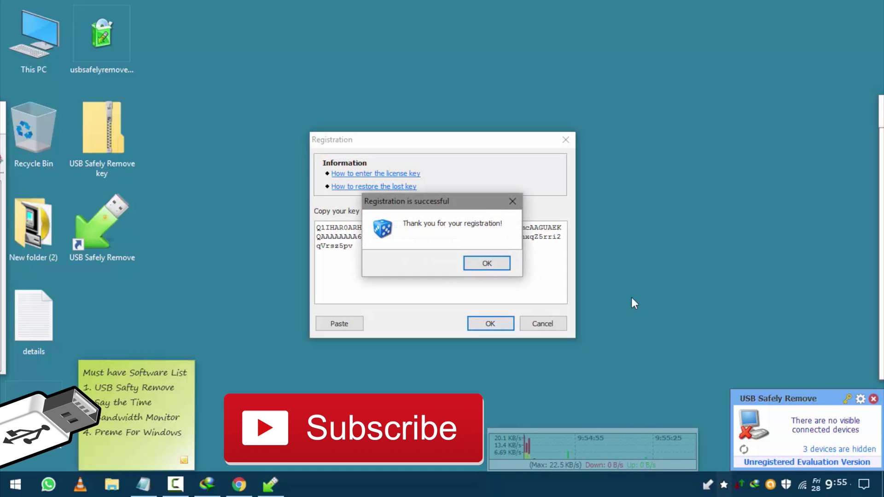
pyautogui.press('Return')
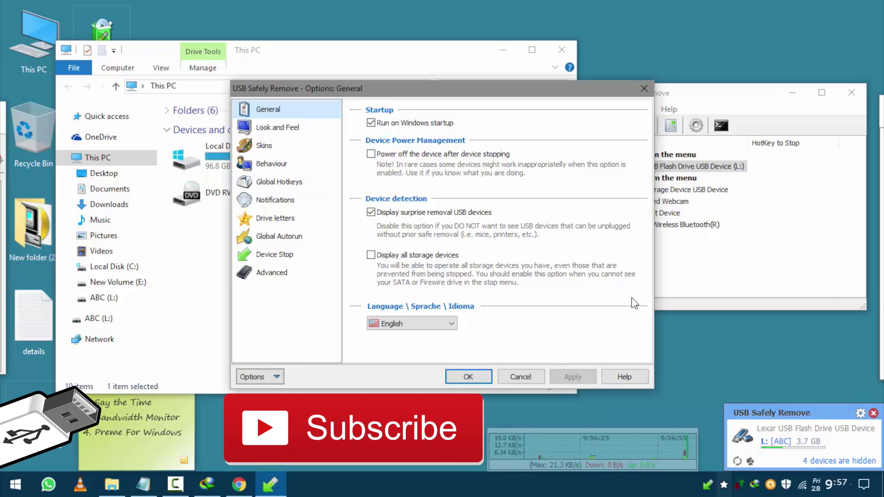
# Toggle powering off the device after stopping, and choose a different modifier combination for the Stop Menu hotkey that uses U
pyautogui.click(371, 153)
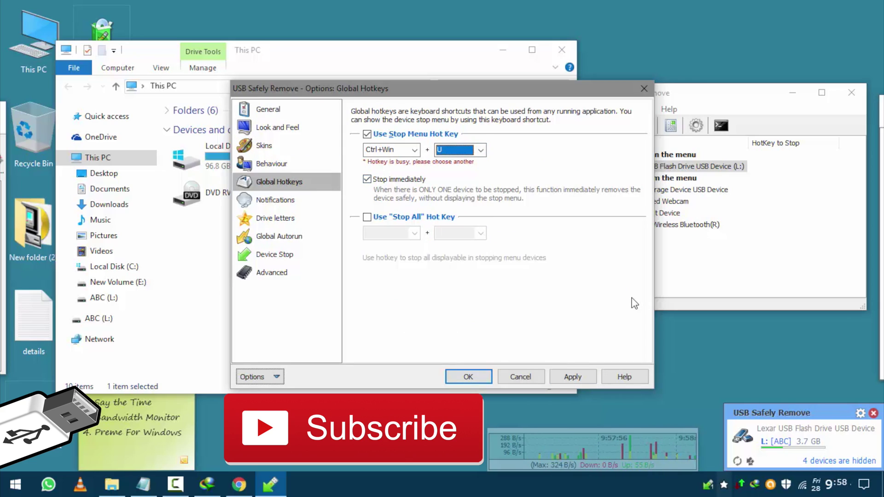
pyautogui.click(414, 150)
pyautogui.press('Down')
pyautogui.press('Return')
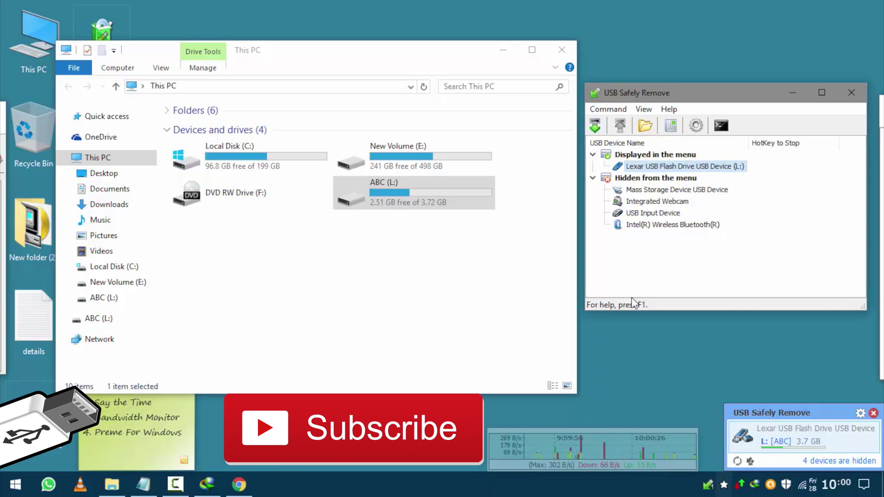
# Stop the Lexar USB Flash Drive (L:) with the stop hotkey and return it, accepting the restart of the other device on its hub
pyautogui.hotkey('alt', 'shift', 'u')
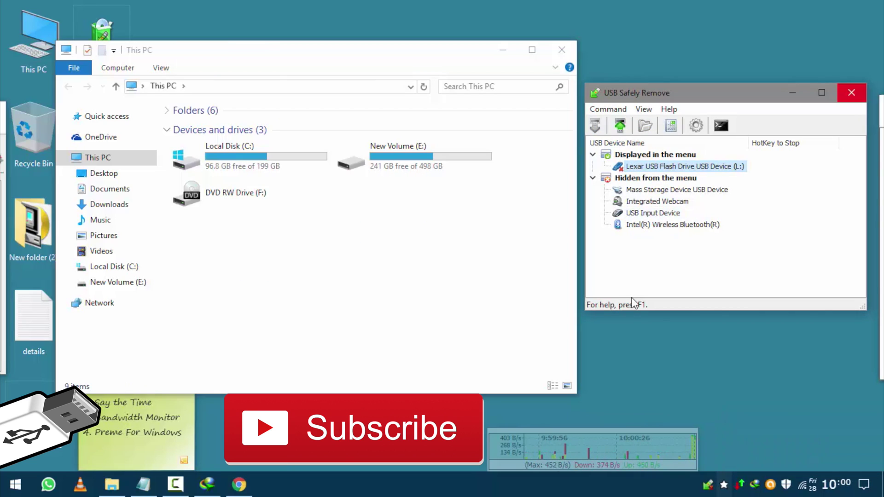
pyautogui.click(620, 125)
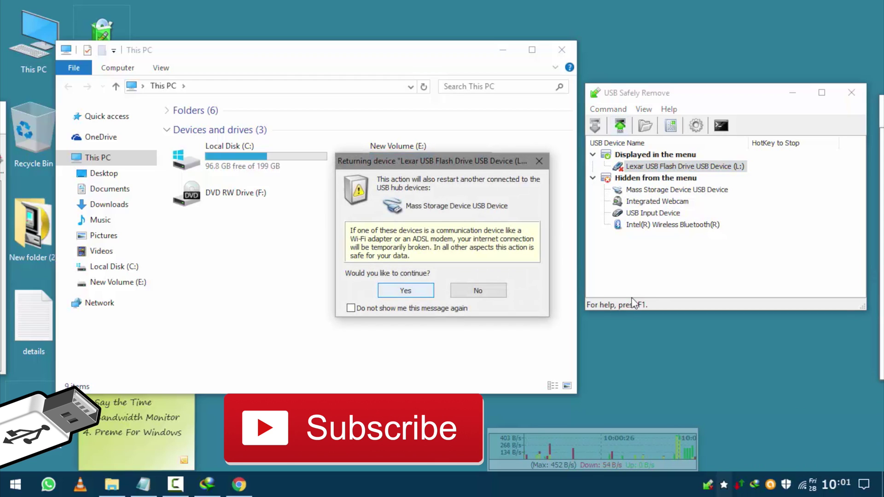
pyautogui.press('Return')
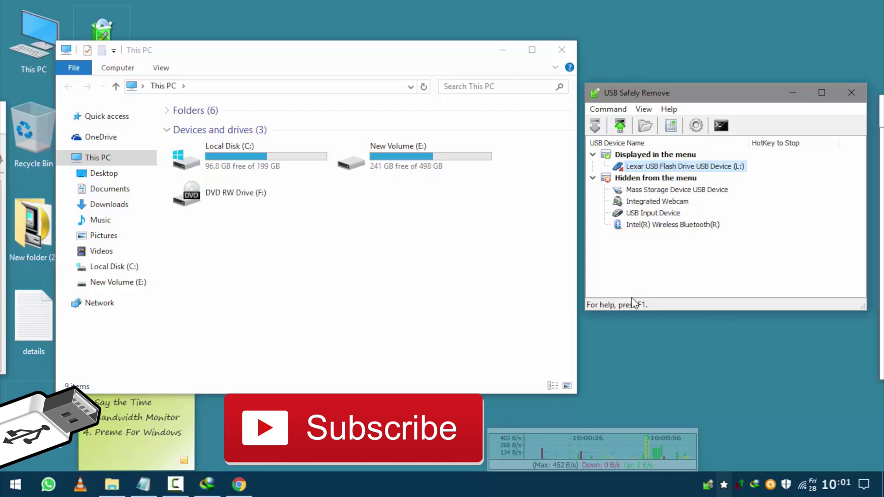
pyautogui.hotkey('ctrl', 'r')
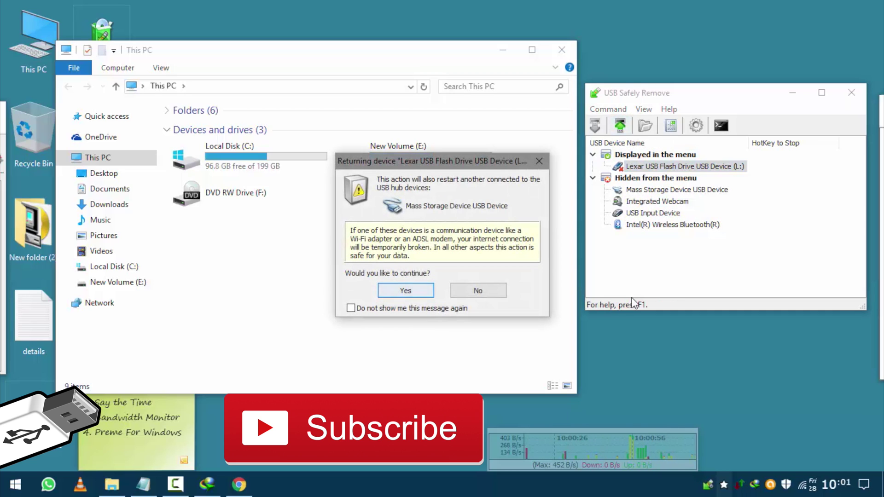
pyautogui.press('Return')
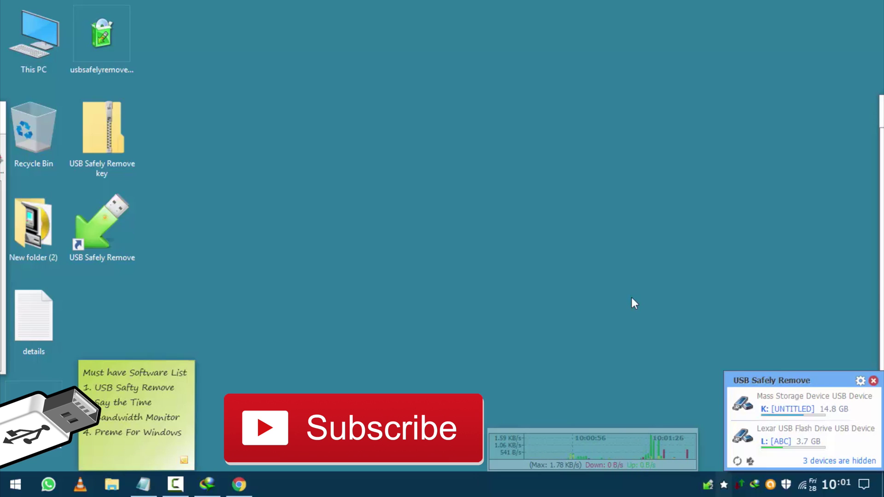
# Stop all visible USB devices, forcing the stop of the Mass Storage Device (K:)
pyautogui.press('Down')
pyautogui.press('Down')
pyautogui.press('Down')
pyautogui.press('Down')
pyautogui.press('Return')
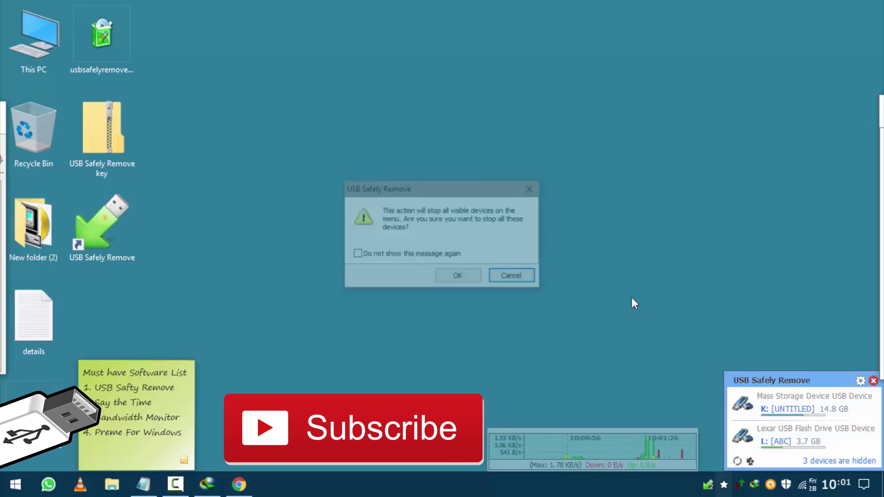
pyautogui.press('Left')
pyautogui.press('Return')
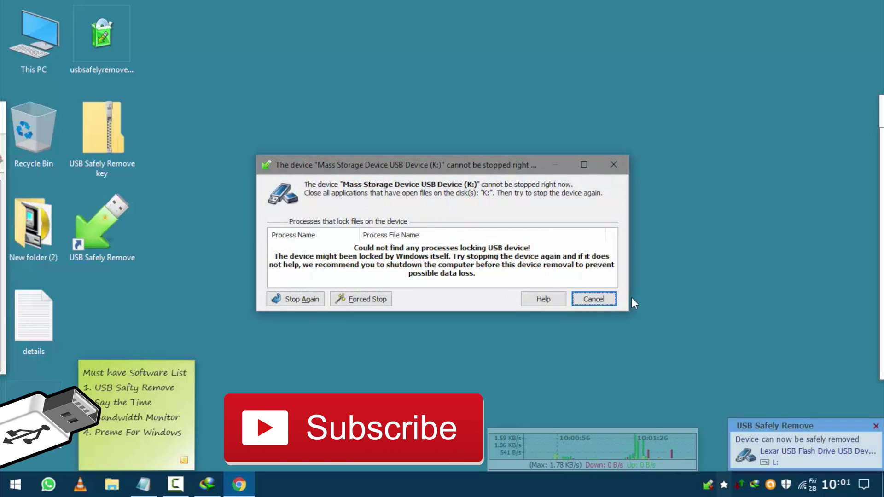
pyautogui.hotkey('alt', 'f')
pyautogui.press('Return')
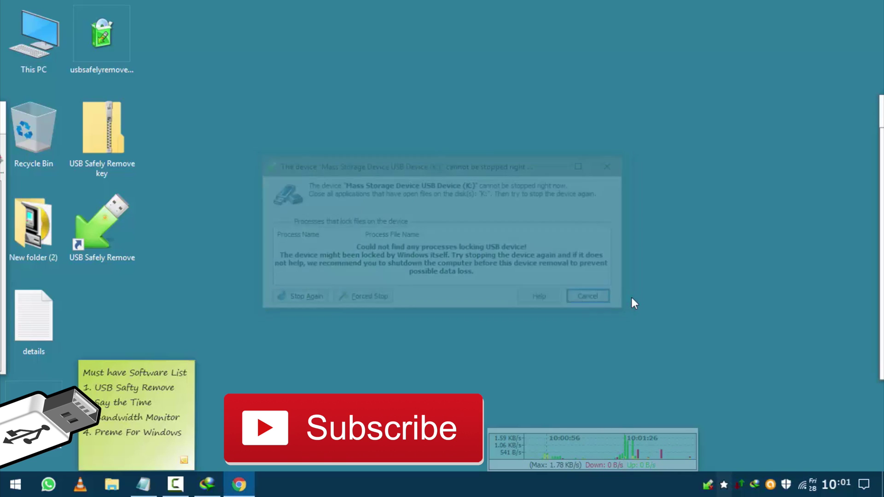
# Examine the WD My Passport 0741 drive's auto run settings, drive properties and technical information
pyautogui.hotkey('ctrl', 'Tab')
pyautogui.hotkey('ctrl', 'Tab')
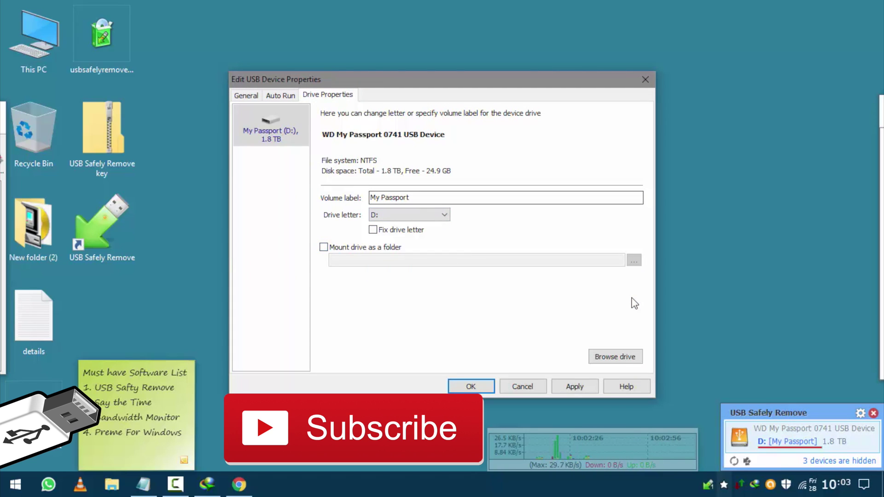
pyautogui.hotkey('ctrl', 'shift', 'Tab')
pyautogui.hotkey('ctrl', 'shift', 'Tab')
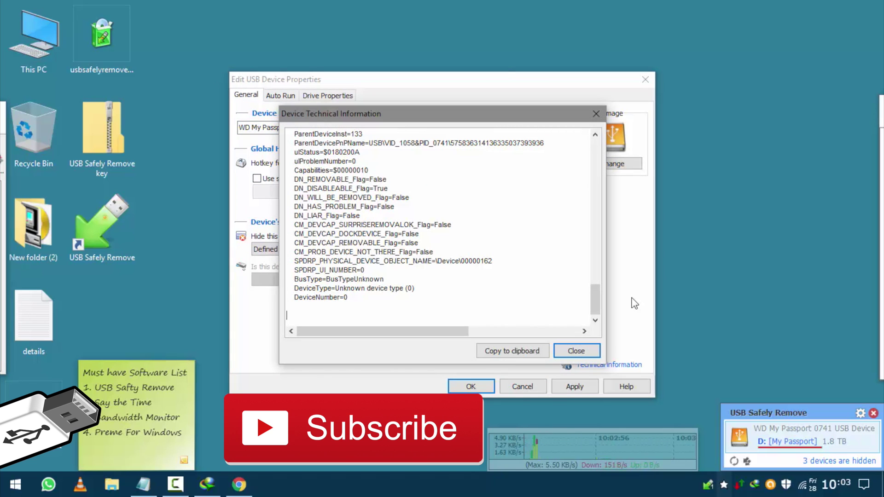
pyautogui.press('Escape')
pyautogui.press('Escape')
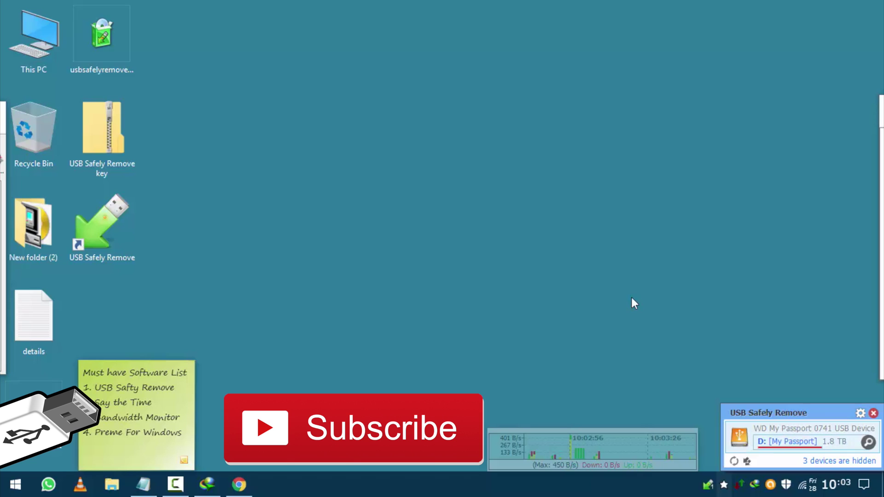
# Enable powering off the device after stopping in the General options, and stop the WD My Passport 0741 drive
pyautogui.rightClick(709, 484)
pyautogui.click(747, 437)
pyautogui.click(371, 154)
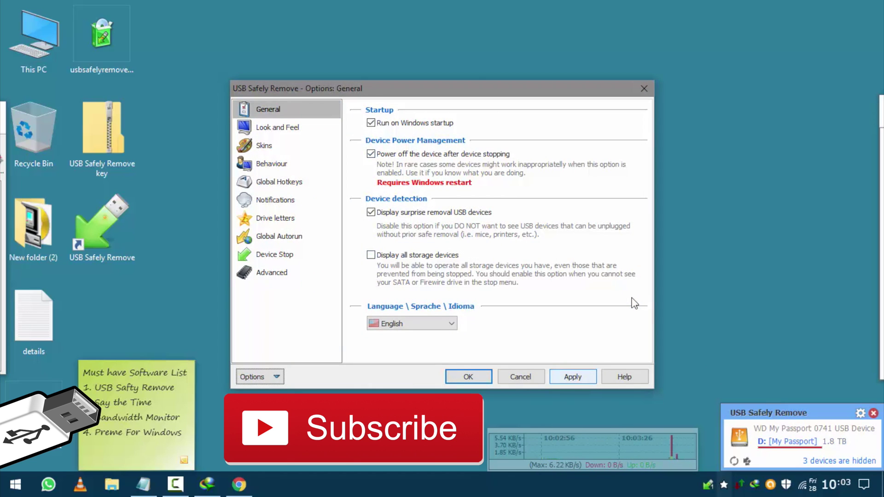
pyautogui.click(469, 377)
pyautogui.click(793, 435)
pyautogui.click(482, 284)
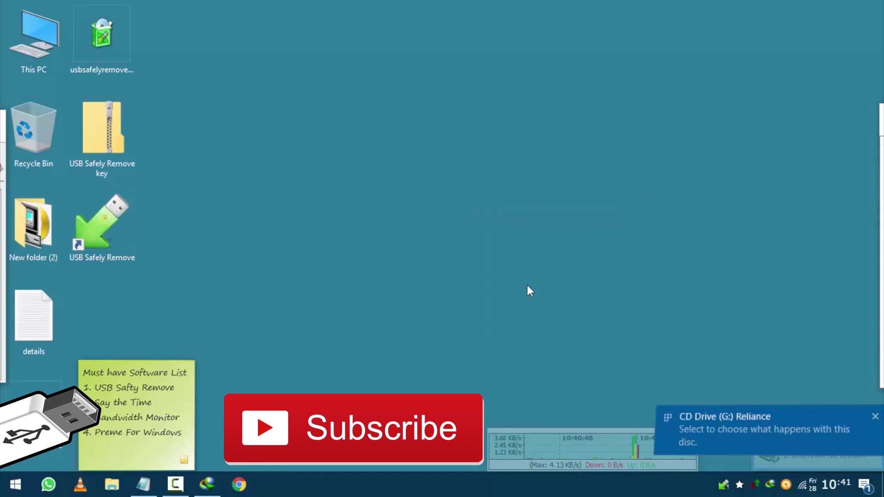
# Open This PC and check whether the commands available for the connected G2 phone include an eject option
pyautogui.press('super+e')
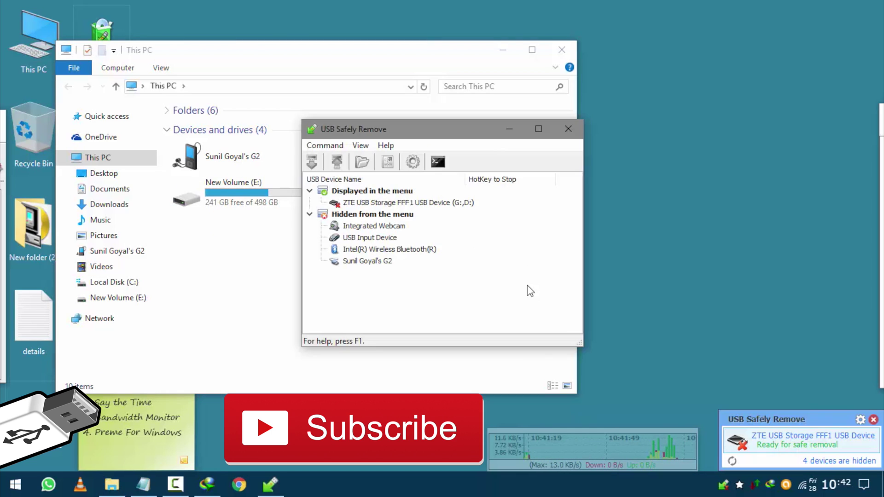
pyautogui.hotkey('shift', 'F10')
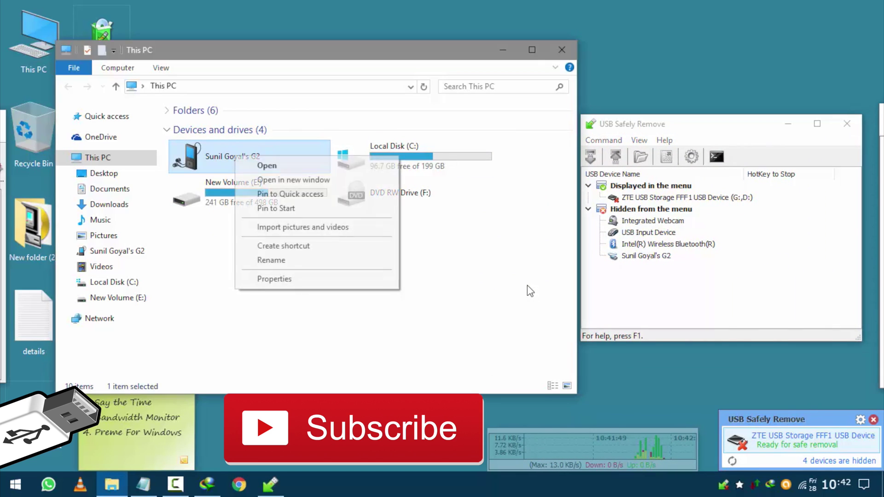
pyautogui.click(527, 286)
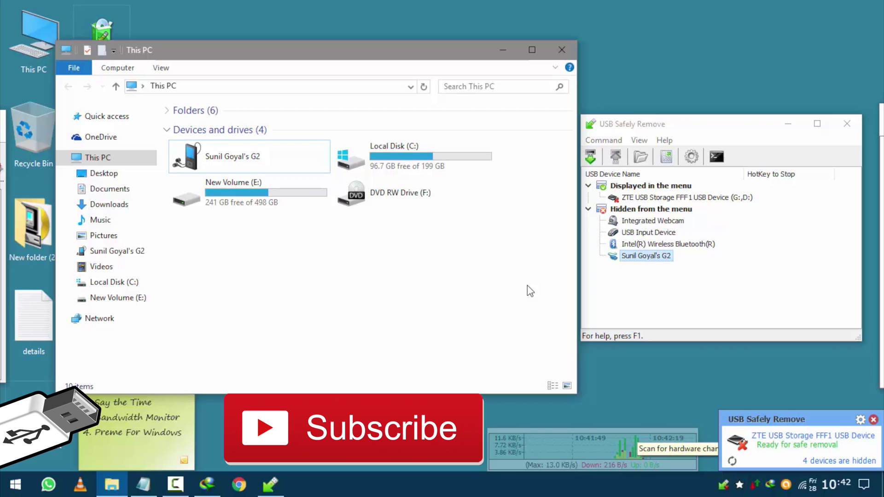
# Stop the G2 phone listed among the devices hidden from the menu and confirm the action
pyautogui.hotkey('alt', 'Tab')
pyautogui.hotkey('shift', 'F10')
pyautogui.press('Return')
pyautogui.press('y')
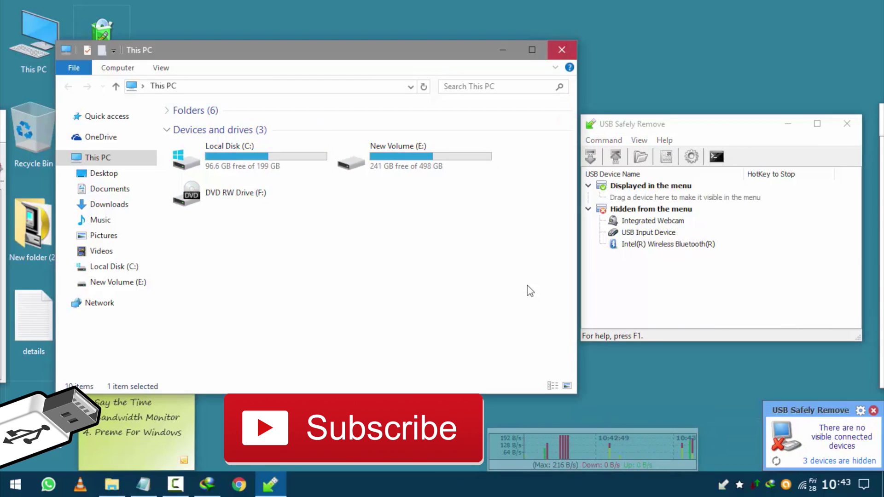
# Close the This PC window and move the USB device list window to the middle of the desktop
pyautogui.hotkey('alt', 'F4')
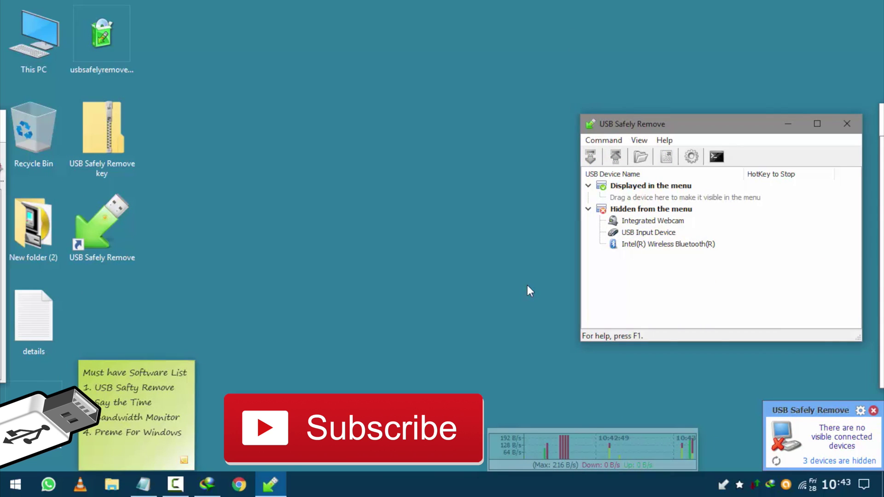
pyautogui.moveTo(759, 127); pyautogui.dragTo(497, 112)
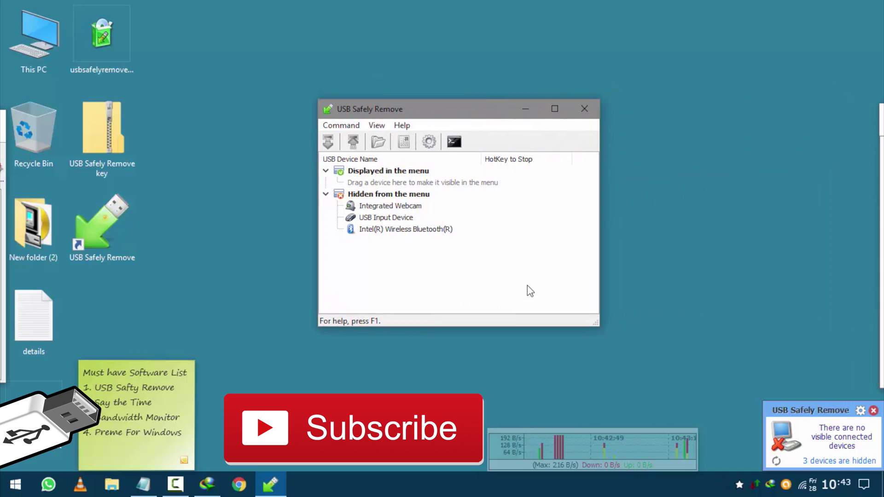